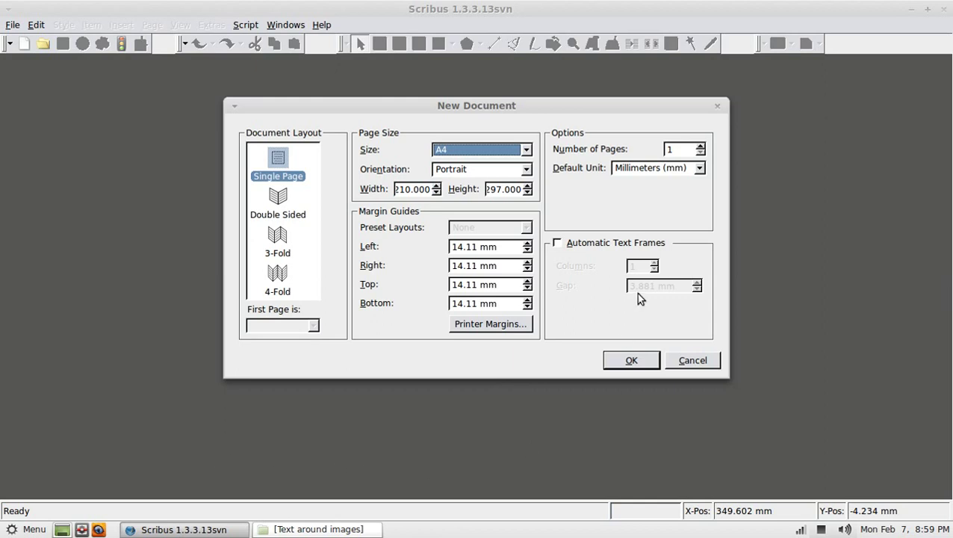
- Create a single-page A4 portrait document and turn off the green page grid
{"action": "left_click", "coordinate": [630, 362]}
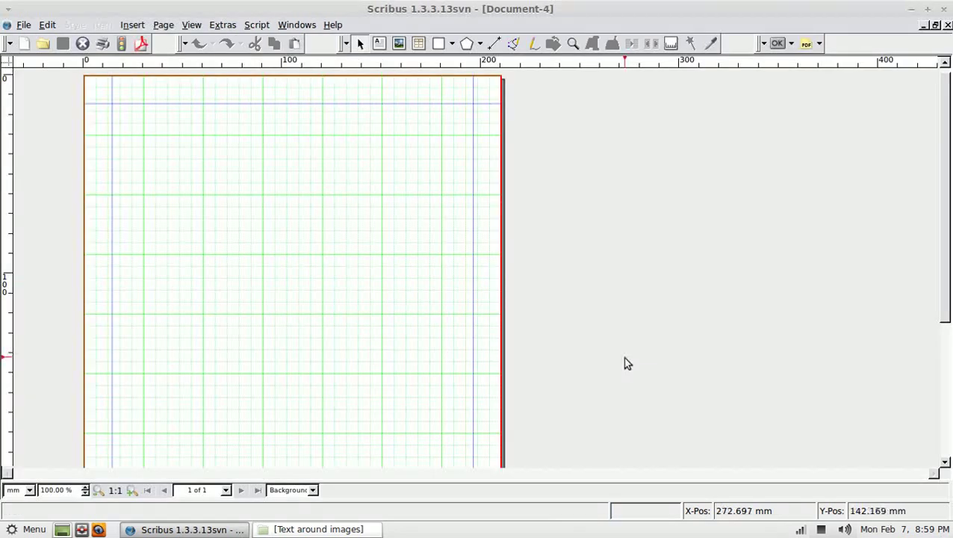
{"action": "left_click", "coordinate": [191, 27]}
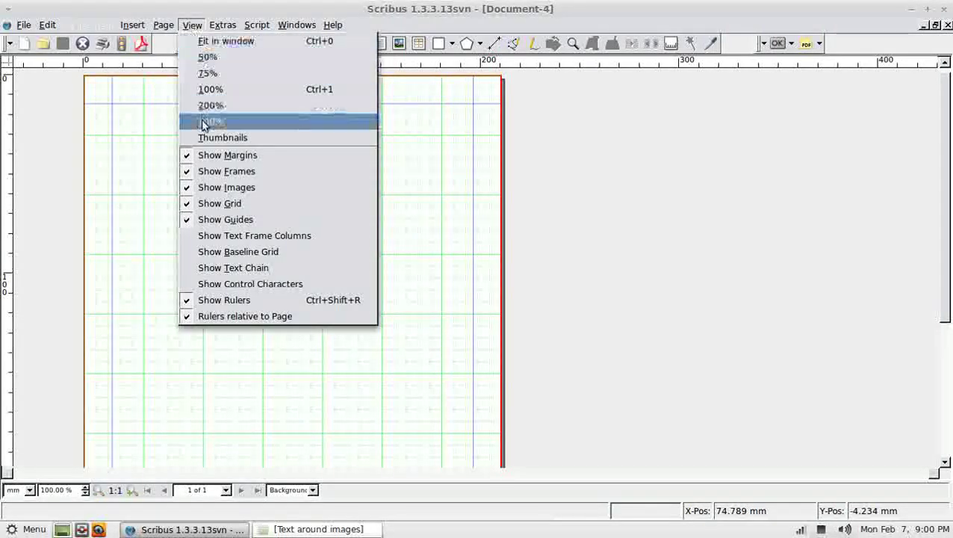
{"action": "left_click", "coordinate": [212, 204]}
{"action": "left_click", "coordinate": [212, 205]}
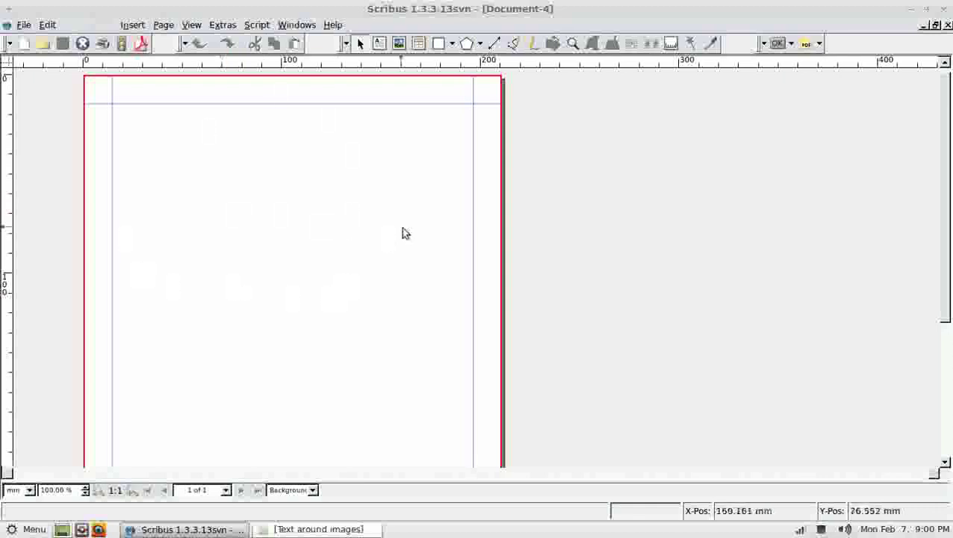
- Draw a text frame filling the page margins and set it to 2 columns in Properties > Shape
{"action": "left_click", "coordinate": [379, 44]}
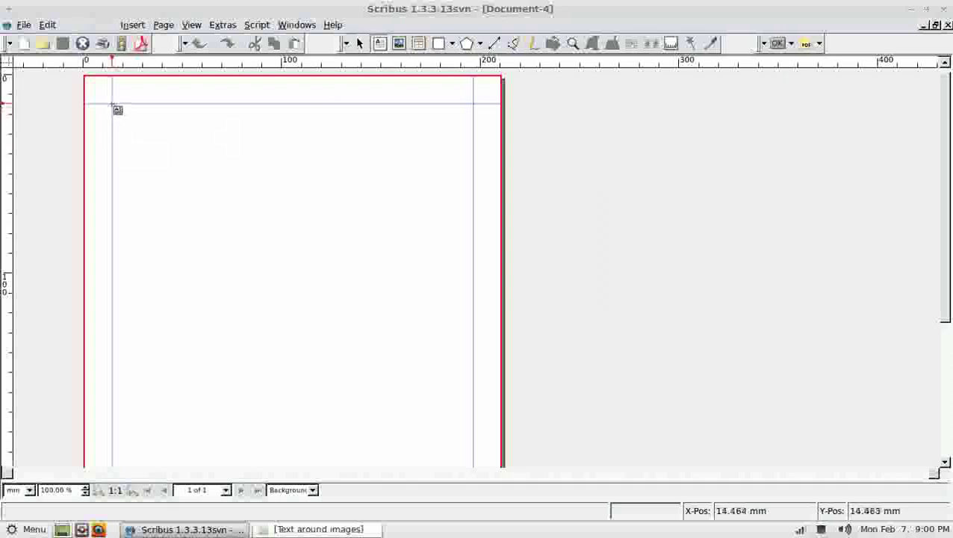
{"action": "mouse_move", "coordinate": [111, 104]}
{"action": "left_mouse_down"}
{"action": "mouse_move", "coordinate": [193, 176]}
{"action": "mouse_move", "coordinate": [481, 342]}
{"action": "mouse_move", "coordinate": [474, 452]}
{"action": "left_mouse_up"}
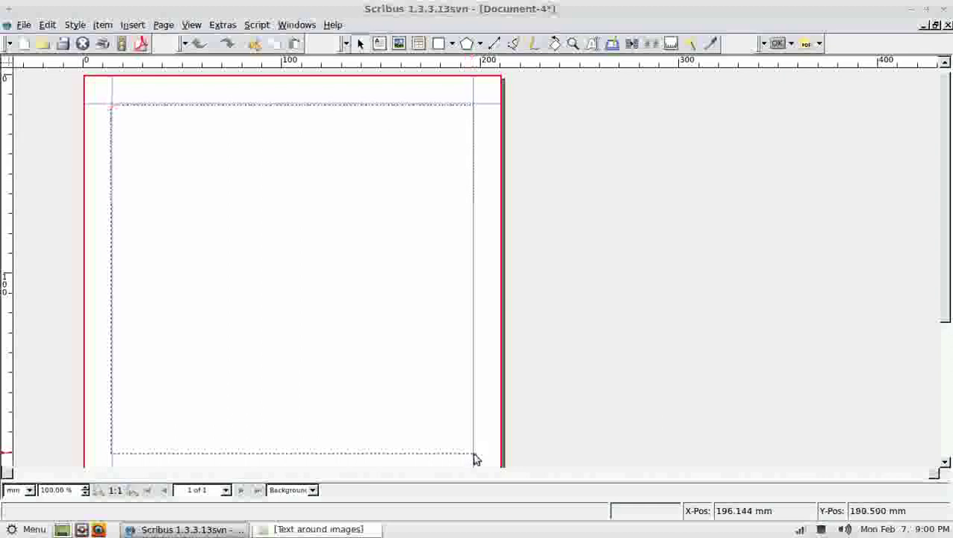
{"action": "left_click", "coordinate": [297, 26]}
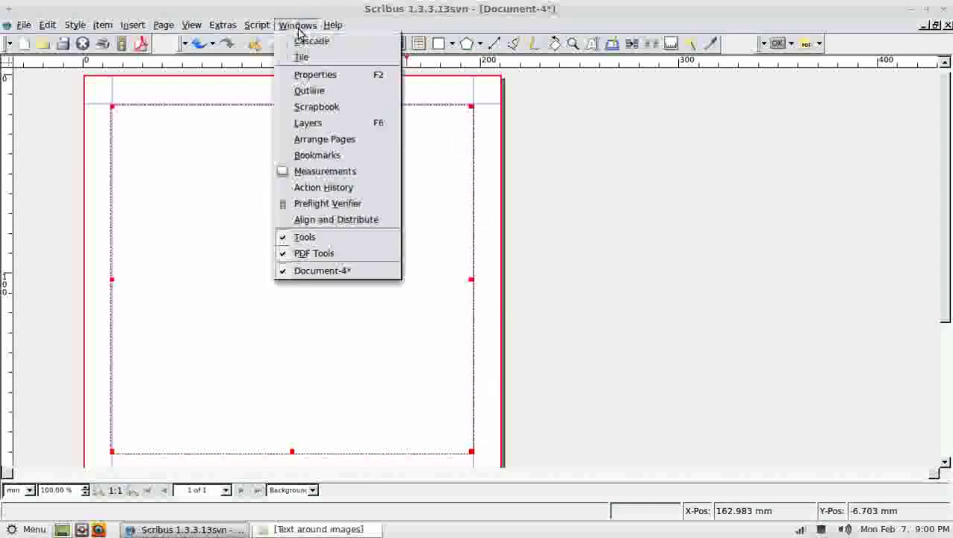
{"action": "left_click", "coordinate": [315, 77]}
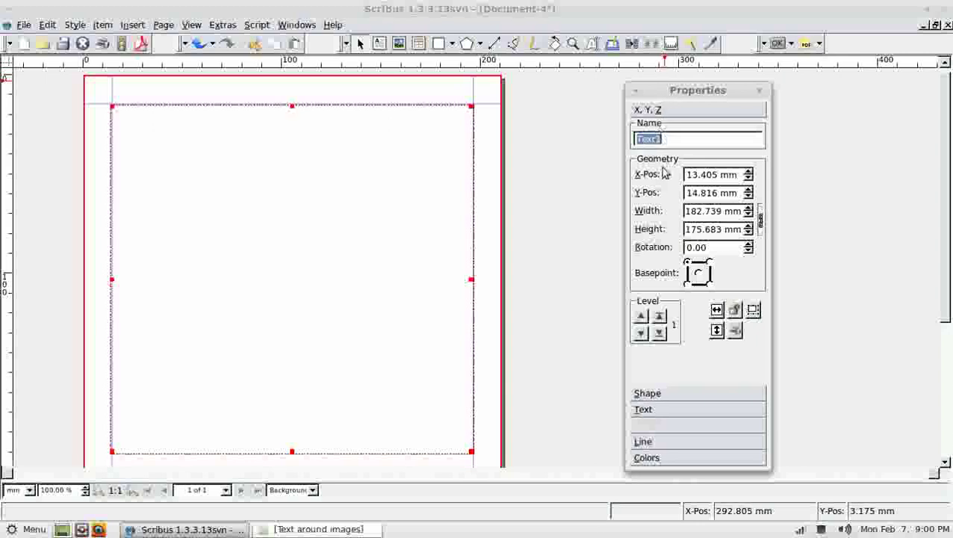
{"action": "left_click", "coordinate": [662, 394]}
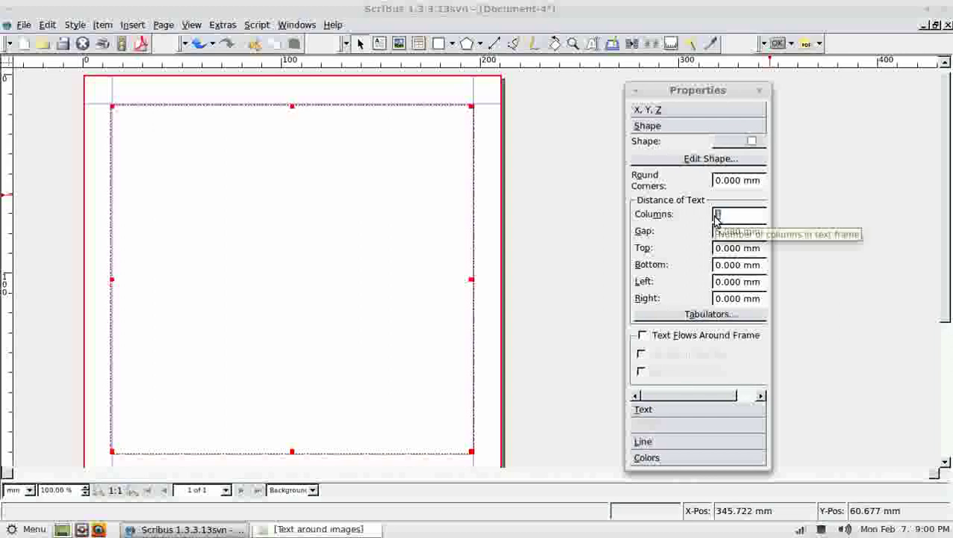
{"action": "type", "text": "2"}
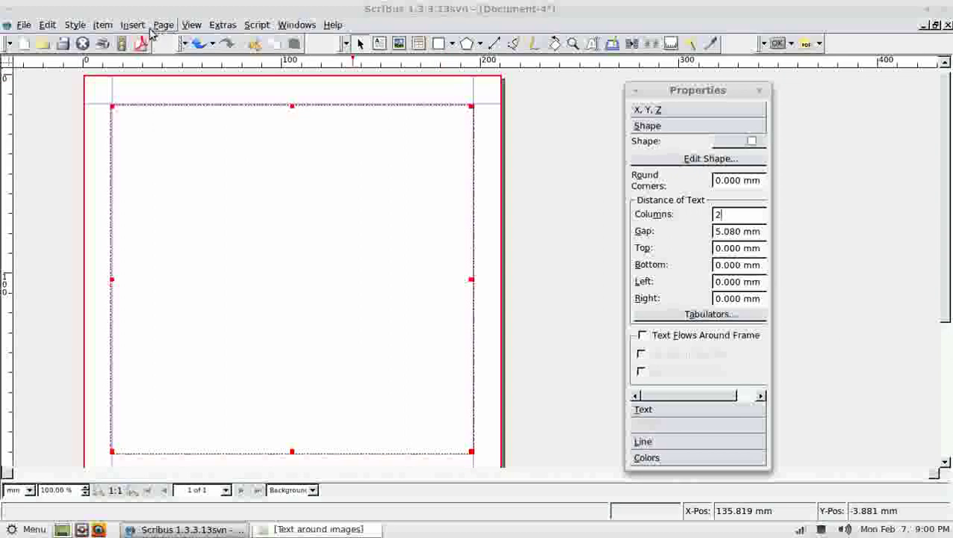
- Insert 10 paragraphs of English sample text into the two-column frame
{"action": "left_click", "coordinate": [127, 27]}
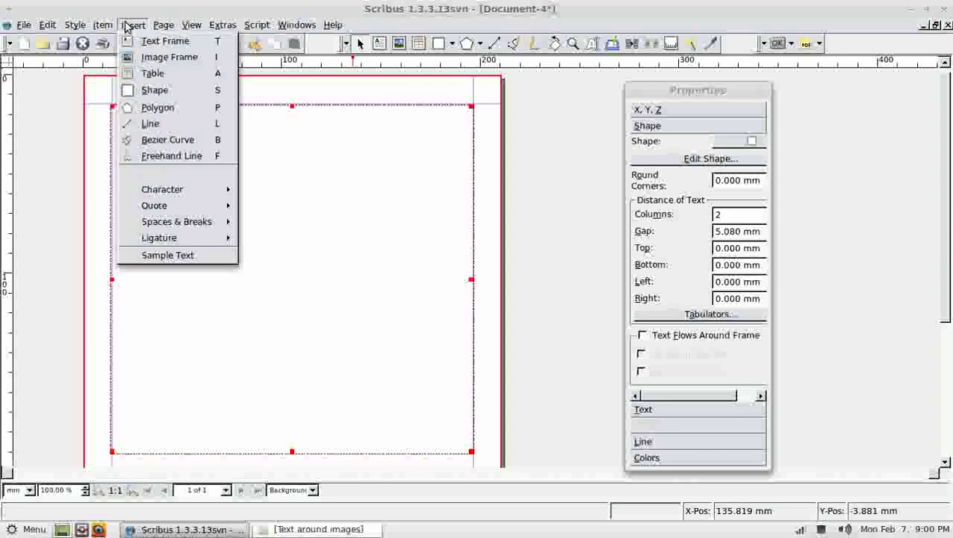
{"action": "left_click", "coordinate": [157, 258]}
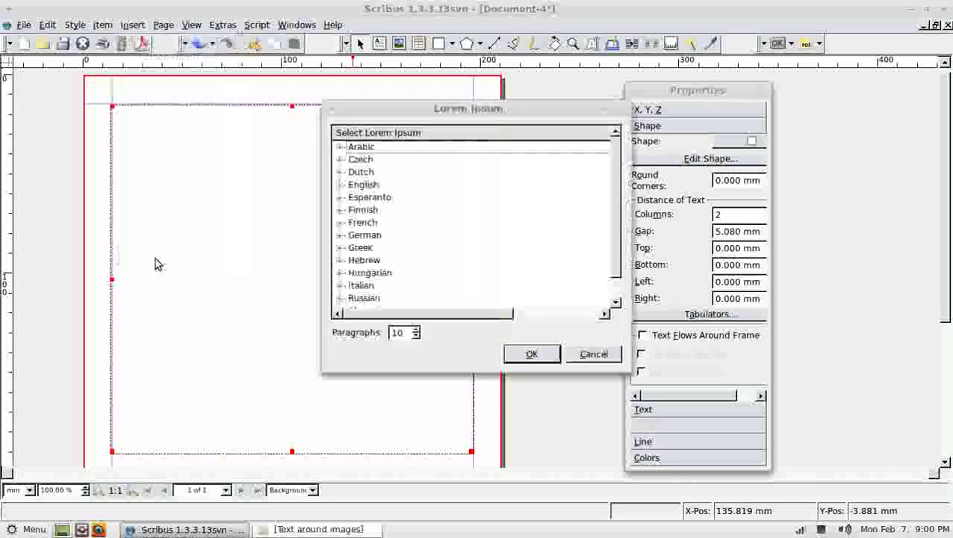
{"action": "left_click", "coordinate": [363, 184]}
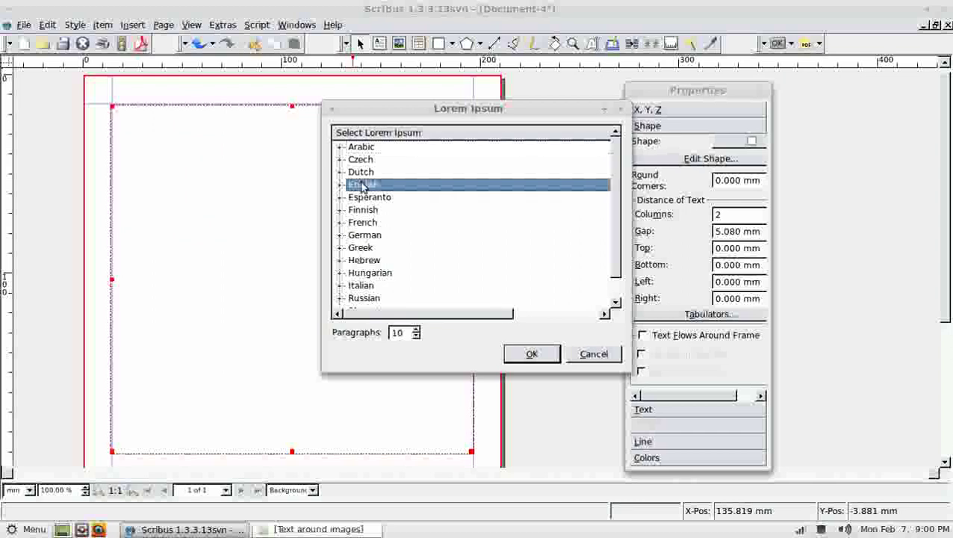
{"action": "left_click", "coordinate": [531, 355]}
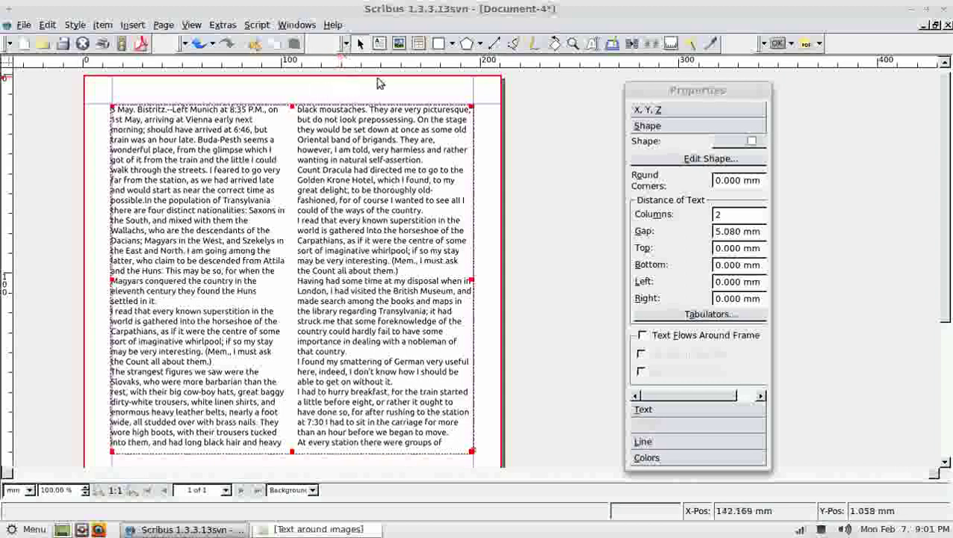
- Draw a black square, about 105 × 100 mm, over the middle of the text
{"action": "left_click", "coordinate": [452, 44]}
{"action": "left_click", "coordinate": [439, 62]}
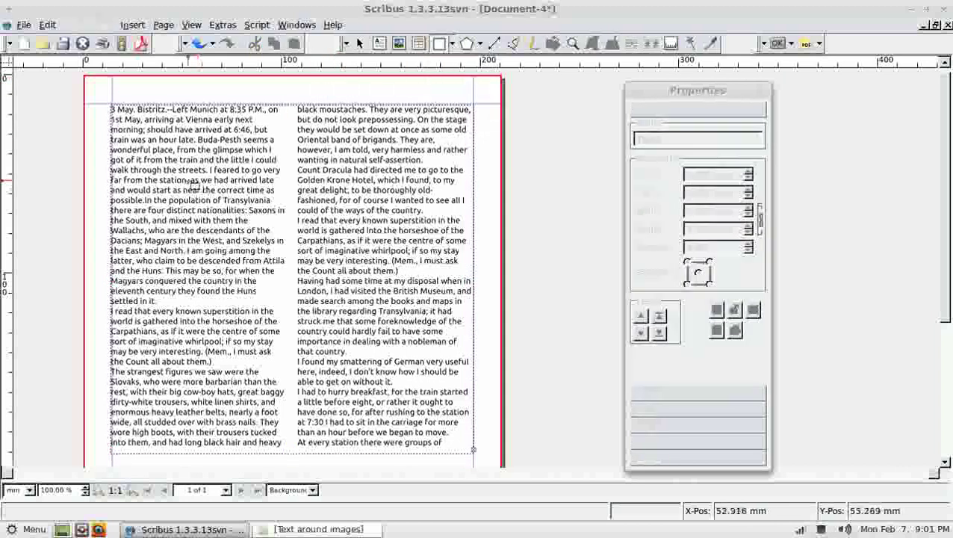
{"action": "left_click_drag", "start_coordinate": [181, 182], "coordinate": [385, 376]}
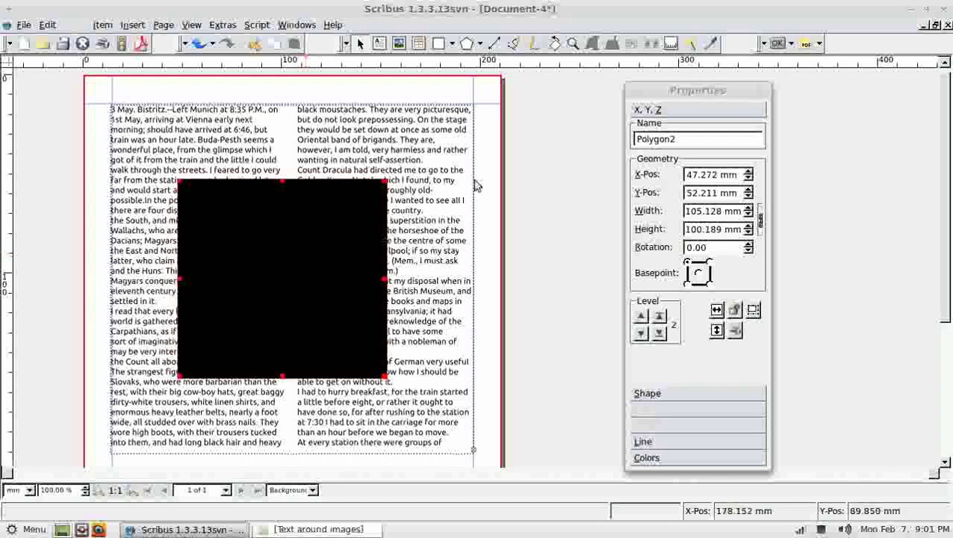
{"action": "left_click", "coordinate": [399, 43]}
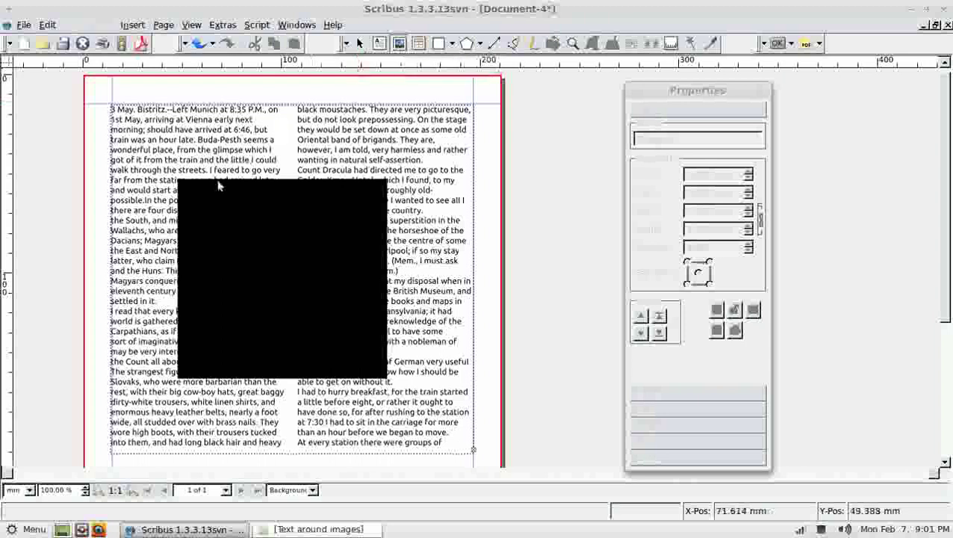
- Draw an image frame over the black square and load Desktop/Text around images/dracula-mask.jpg into it
{"action": "left_click", "coordinate": [187, 190]}
{"action": "left_click_drag", "start_coordinate": [186, 190], "coordinate": [379, 366]}
{"action": "right_click", "coordinate": [293, 268]}
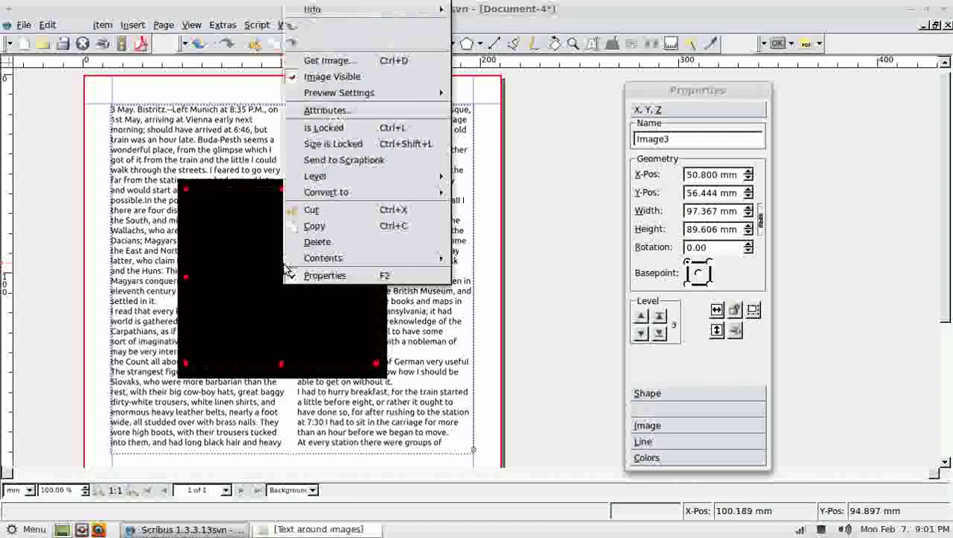
{"action": "left_click", "coordinate": [325, 64]}
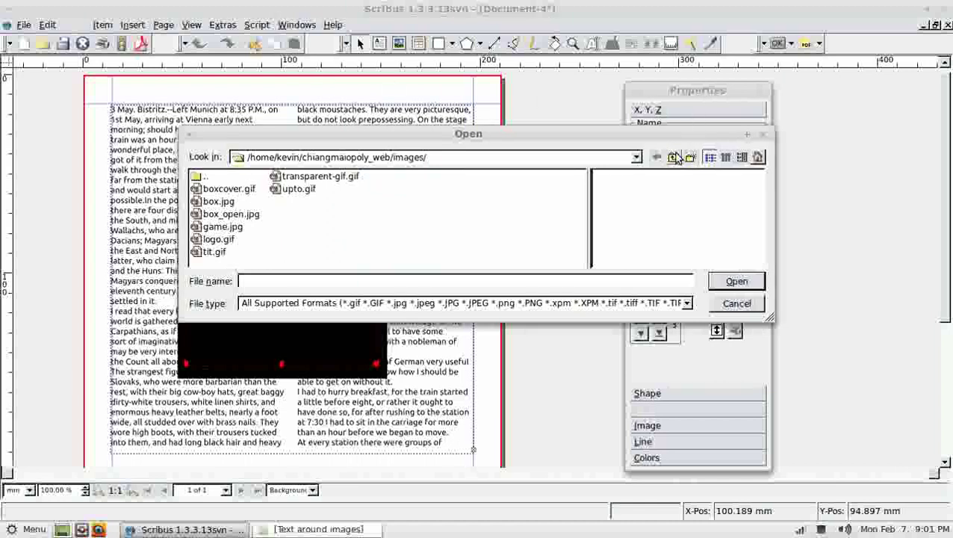
{"action": "left_click", "coordinate": [757, 157]}
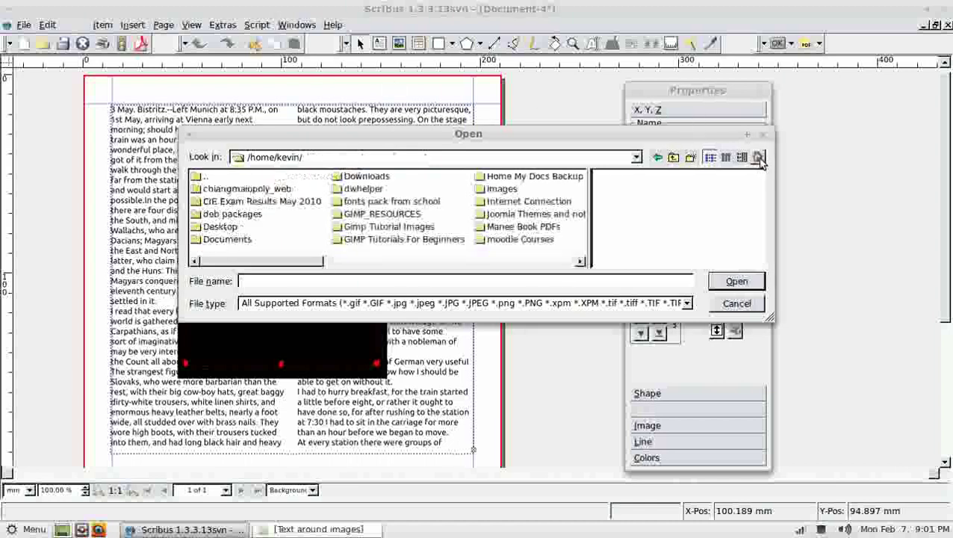
{"action": "double_click", "coordinate": [221, 228]}
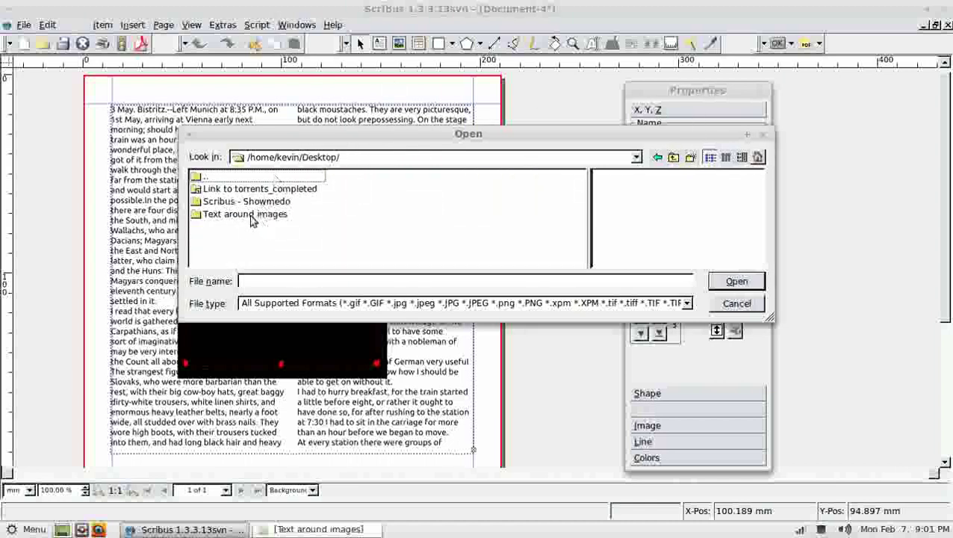
{"action": "left_click", "coordinate": [250, 215]}
{"action": "double_click", "coordinate": [251, 216]}
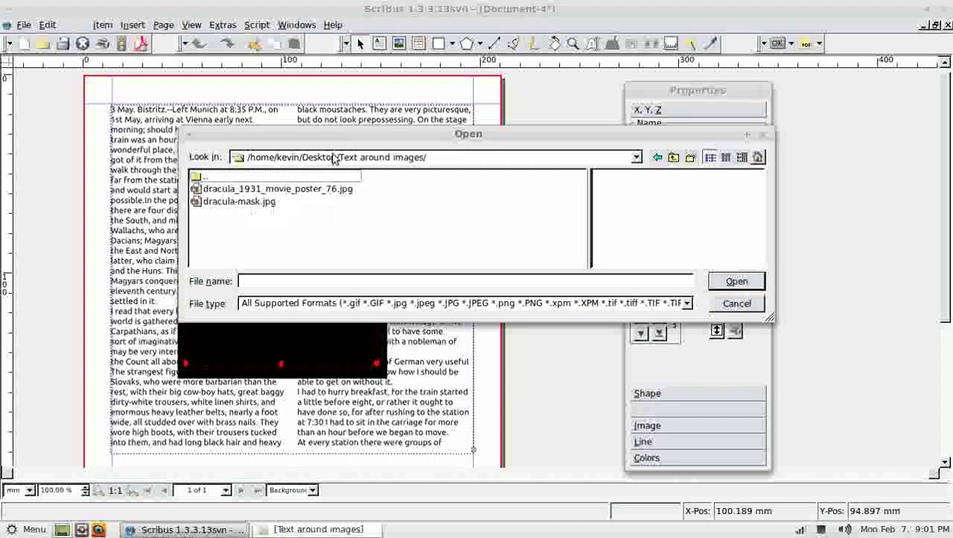
{"action": "left_click", "coordinate": [282, 189]}
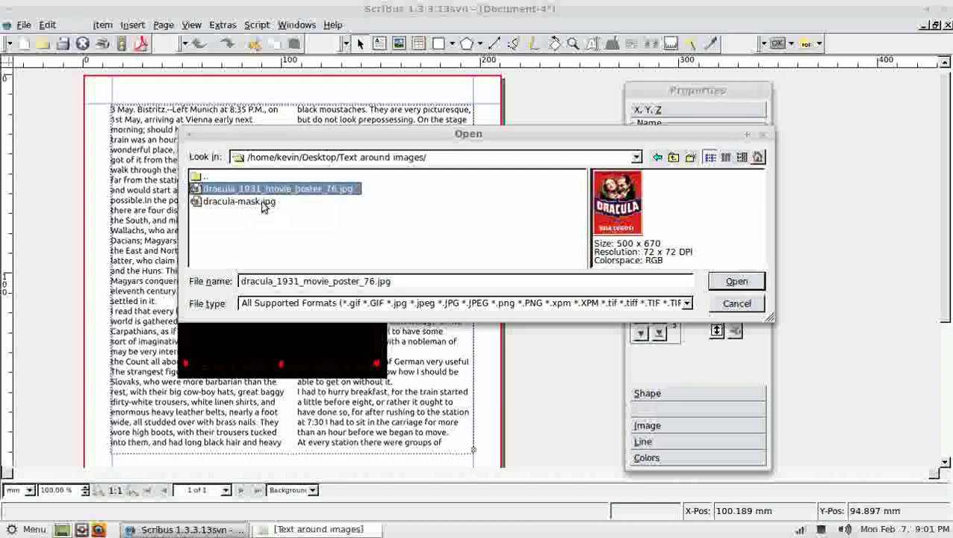
{"action": "left_click", "coordinate": [263, 202]}
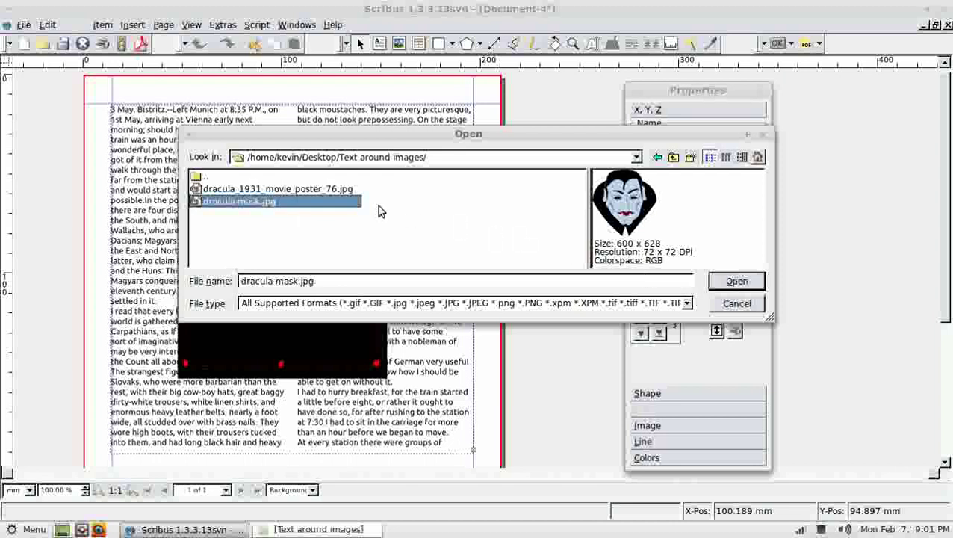
{"action": "left_click", "coordinate": [737, 281]}
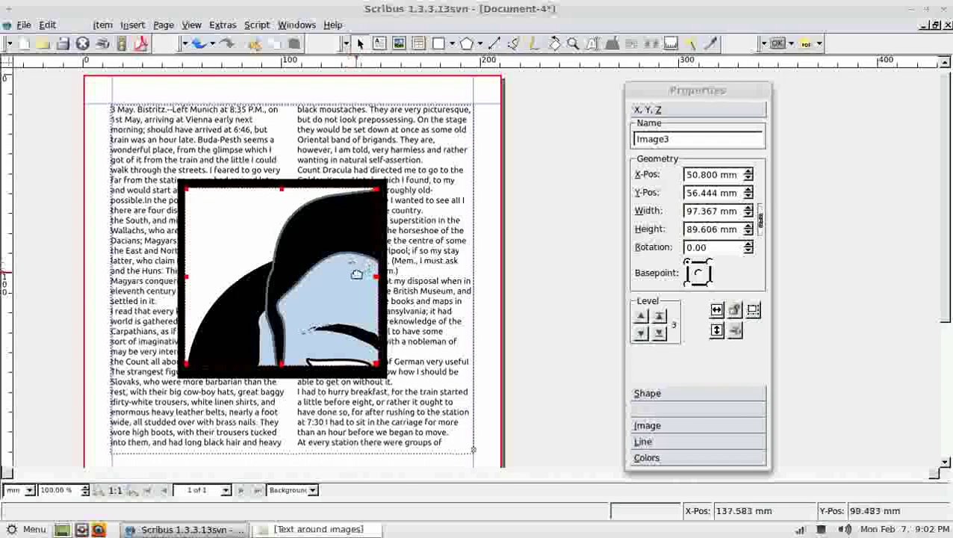
- Scale the mask picture proportionally to its frame and adjust the frame's position and right edge
{"action": "left_click", "coordinate": [647, 426]}
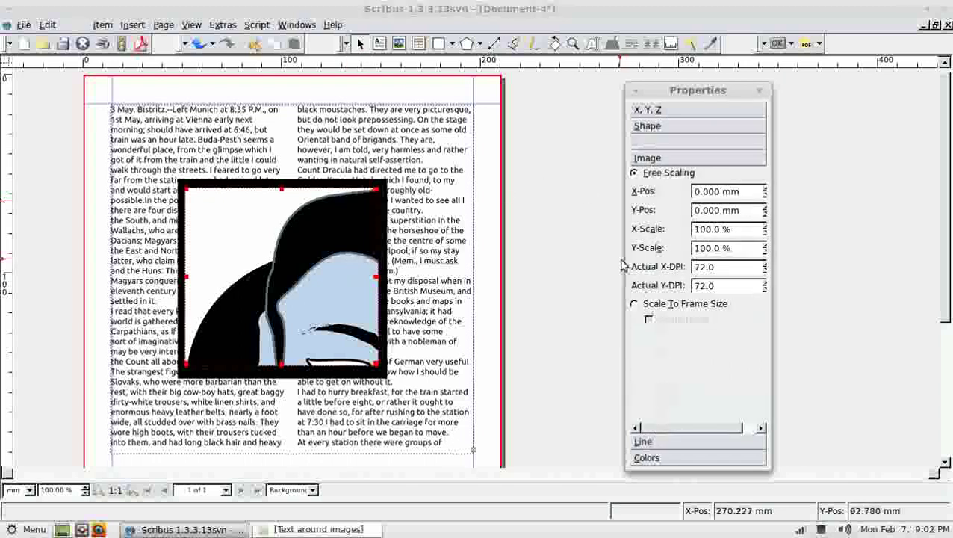
{"action": "left_click", "coordinate": [634, 304]}
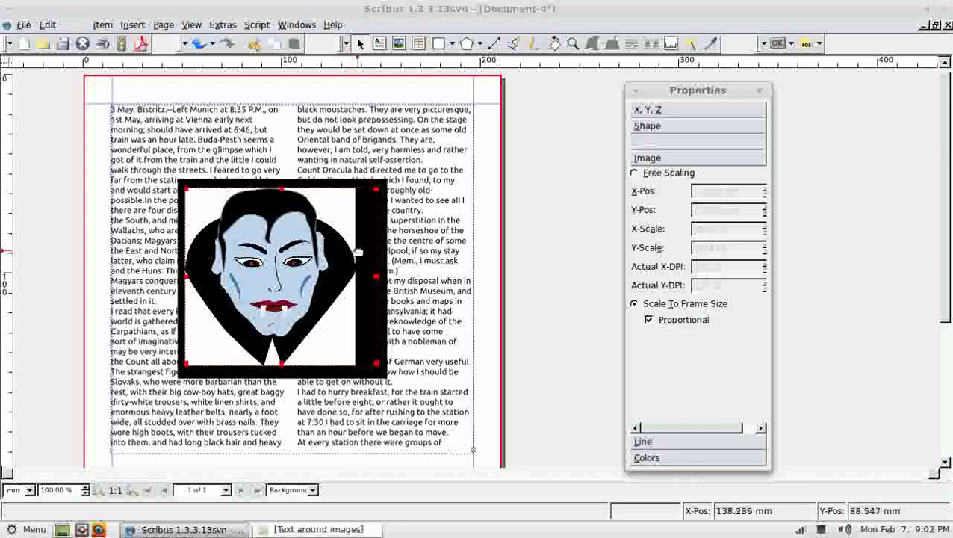
{"action": "left_click_drag", "start_coordinate": [377, 279], "coordinate": [354, 278]}
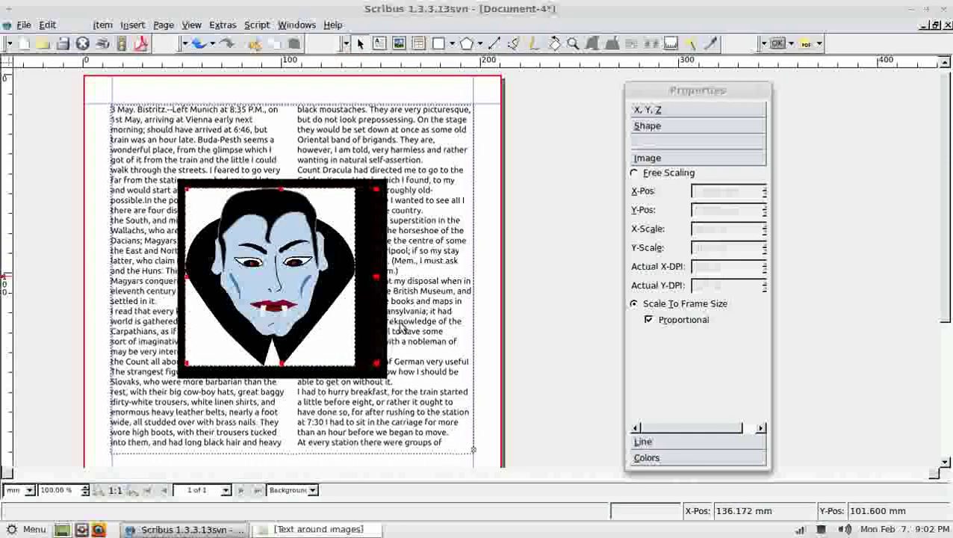
{"action": "left_click_drag", "start_coordinate": [278, 263], "coordinate": [279, 264]}
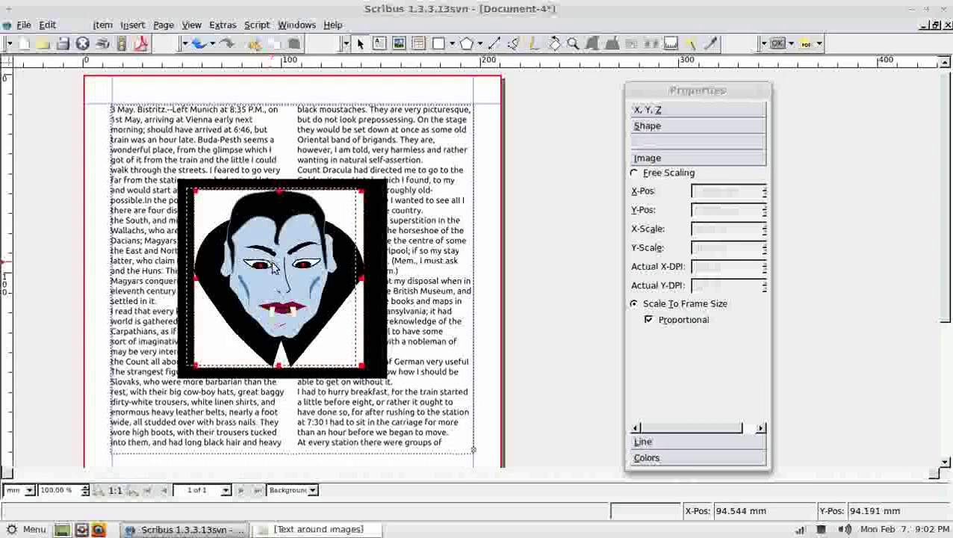
{"action": "left_click_drag", "start_coordinate": [273, 269], "coordinate": [265, 268]}
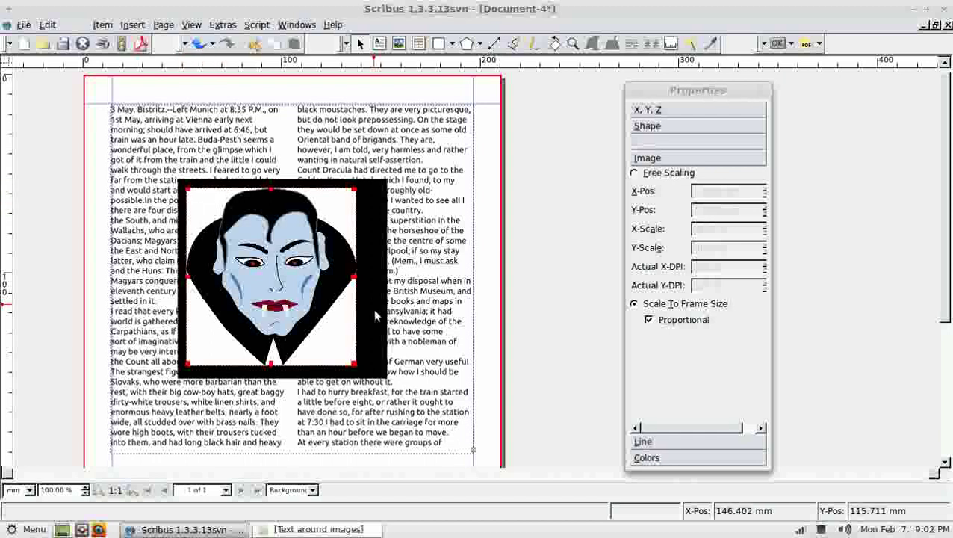
- Trim the black shape's right and bottom edges to fit around the picture
{"action": "left_click", "coordinate": [372, 364]}
{"action": "left_click_drag", "start_coordinate": [385, 280], "coordinate": [368, 282]}
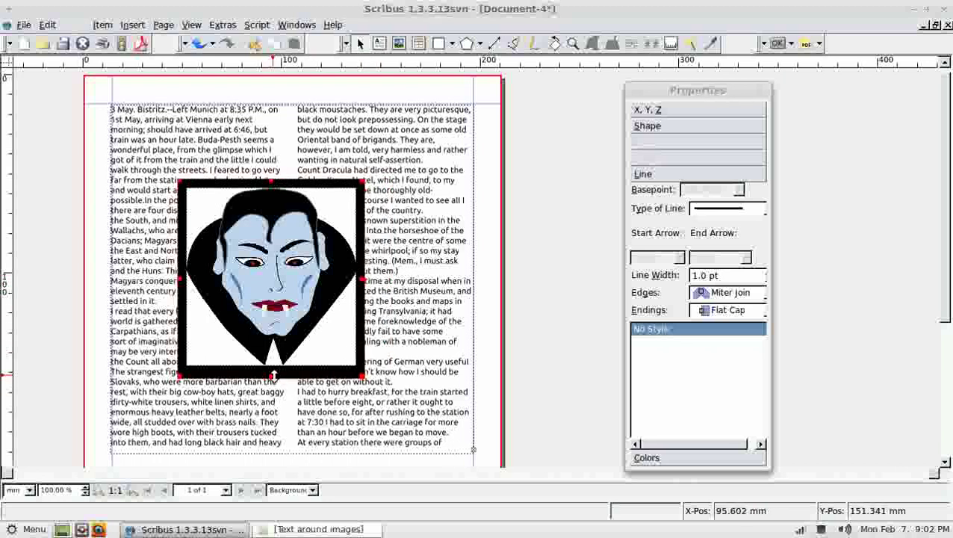
{"action": "mouse_move", "coordinate": [273, 376]}
{"action": "left_mouse_down"}
{"action": "mouse_move", "coordinate": [254, 387]}
{"action": "mouse_move", "coordinate": [251, 370]}
{"action": "mouse_move", "coordinate": [287, 383]}
{"action": "left_mouse_up"}
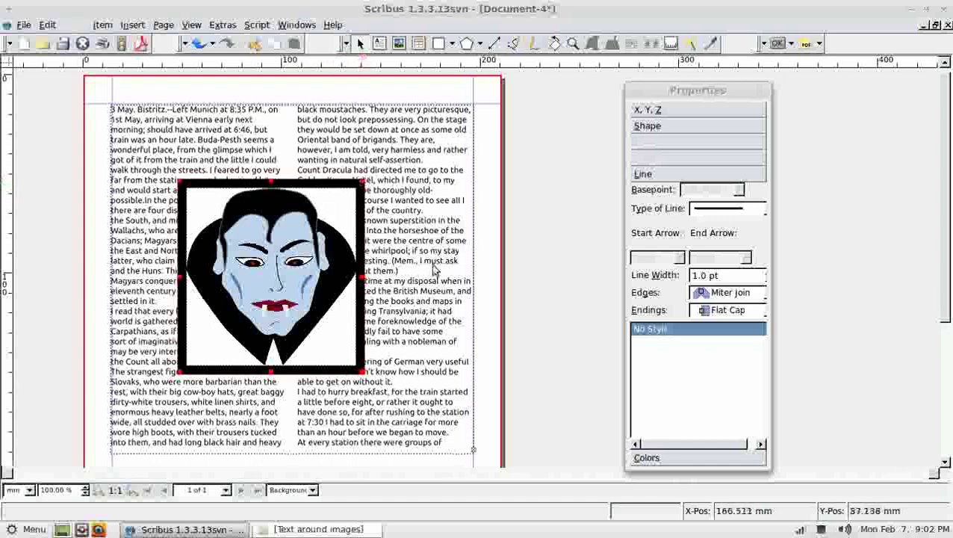
- Set both the fill colour and the line colour to None
{"action": "left_click", "coordinate": [670, 458]}
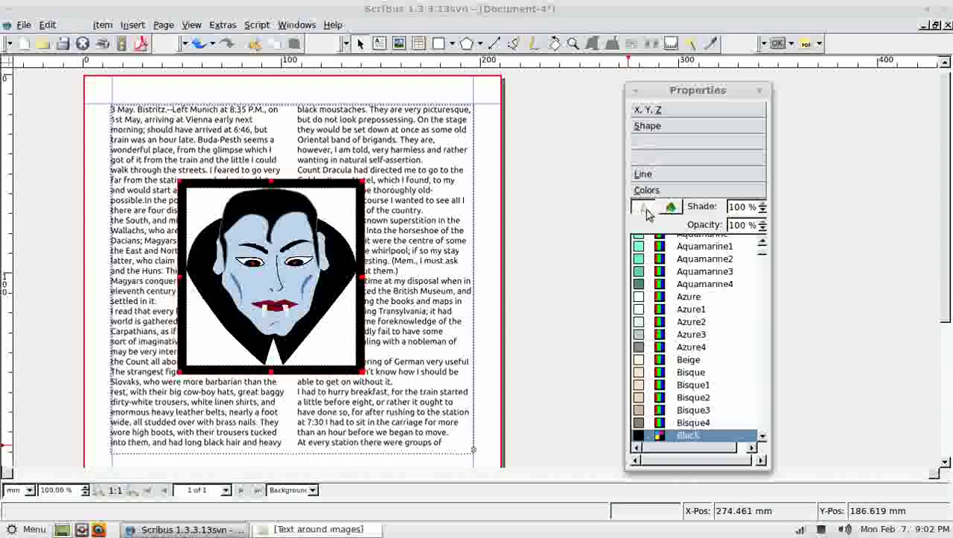
{"action": "left_click", "coordinate": [671, 208]}
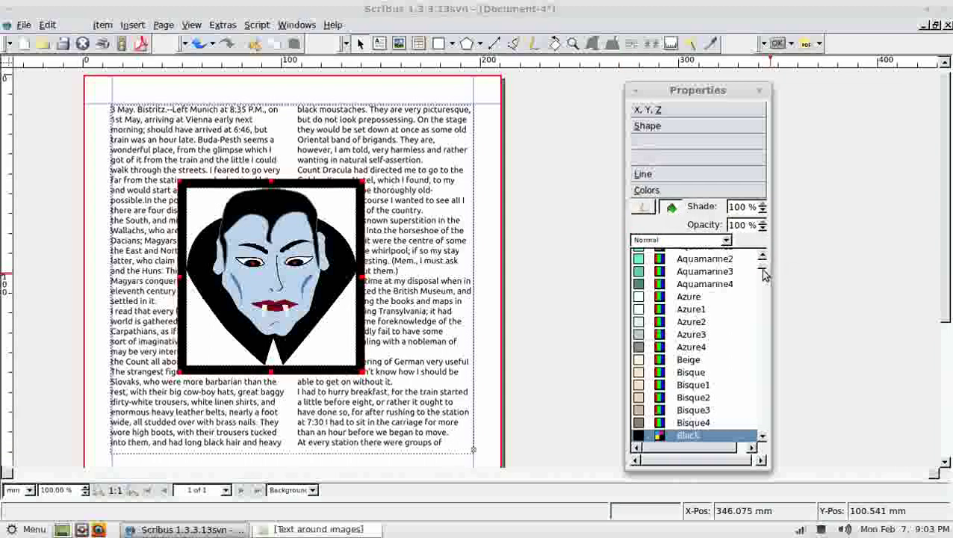
{"action": "scroll", "coordinate": [763, 274], "scroll_direction": "up", "scroll_amount": 4}
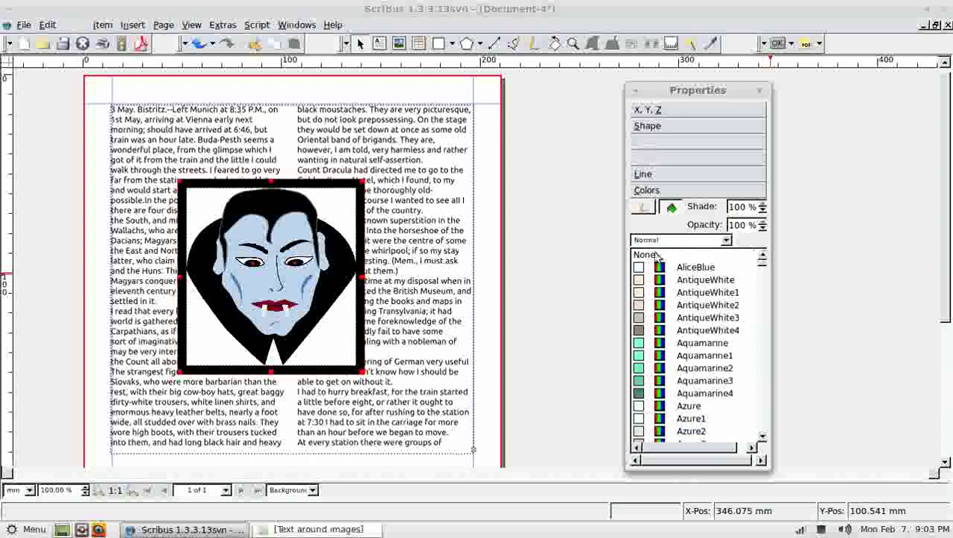
{"action": "left_click", "coordinate": [647, 255]}
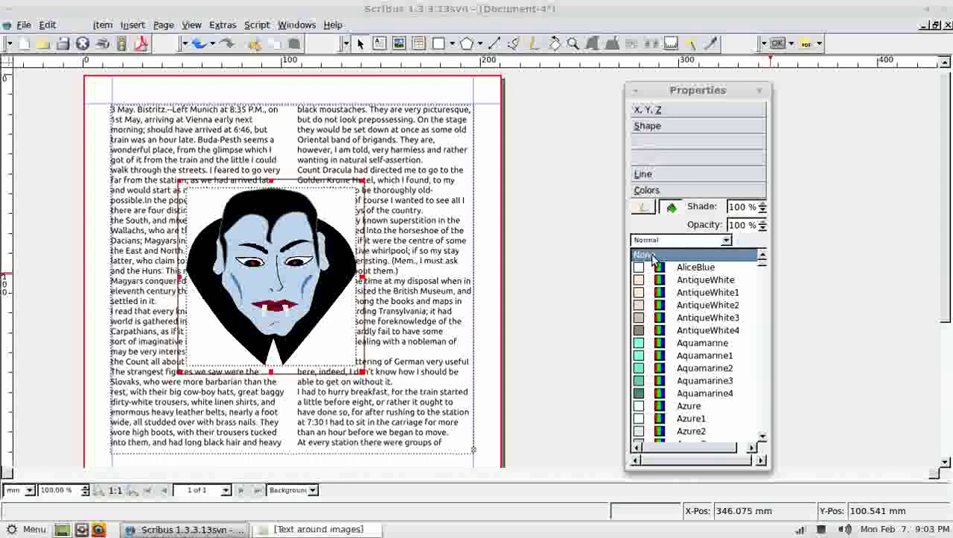
{"action": "left_click", "coordinate": [642, 207]}
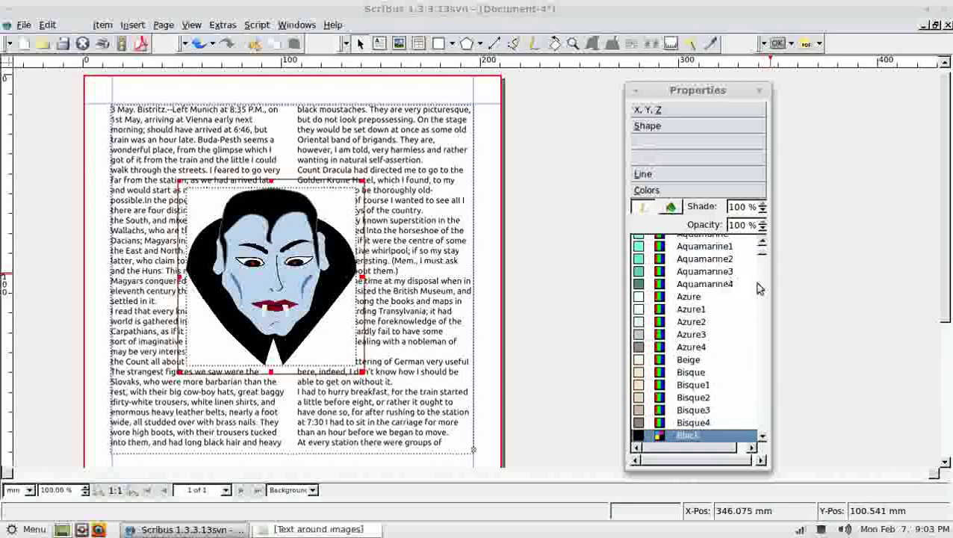
{"action": "scroll", "coordinate": [763, 263], "scroll_direction": "up", "scroll_amount": 5}
{"action": "left_click", "coordinate": [646, 243]}
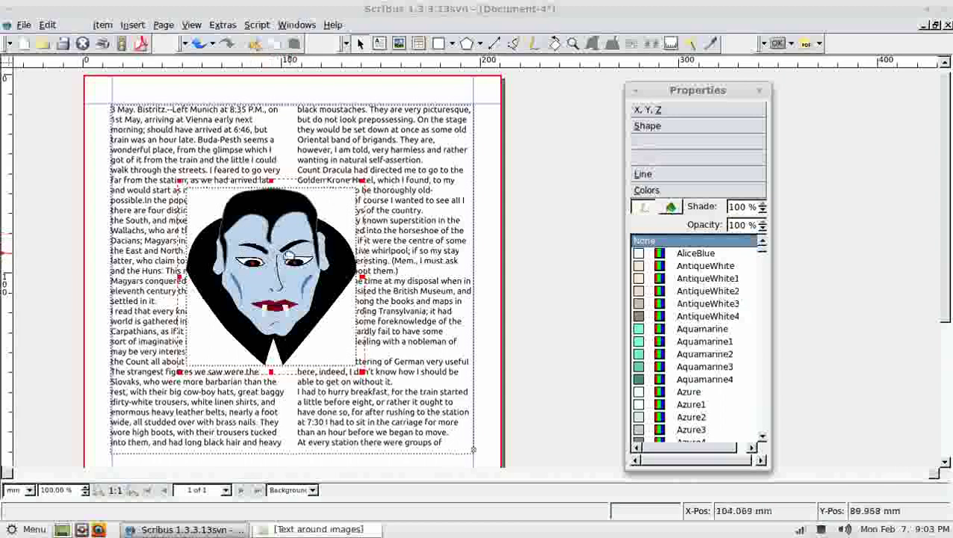
- Select the Dracula mask frame and group its pieces with the context menu's Group
{"action": "left_click", "coordinate": [282, 254]}
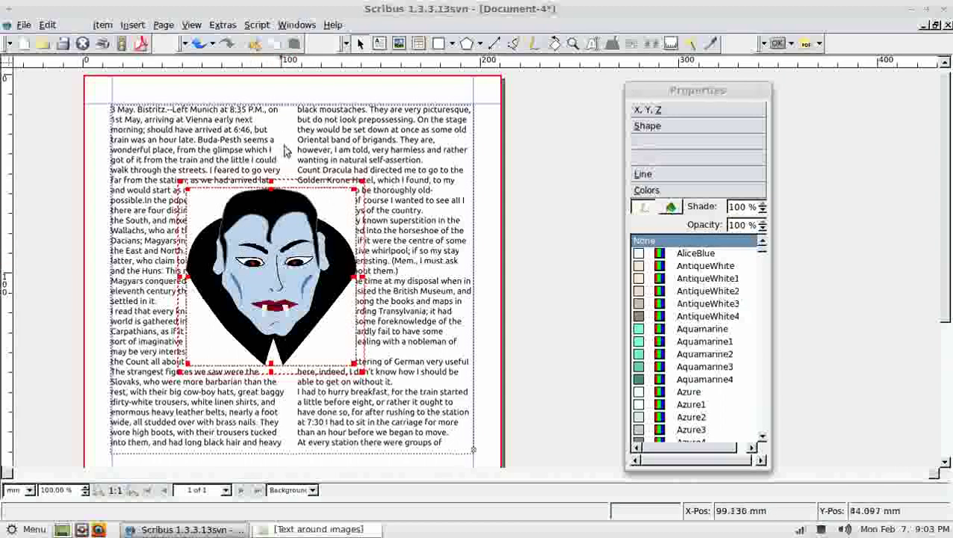
{"action": "right_click", "coordinate": [284, 241]}
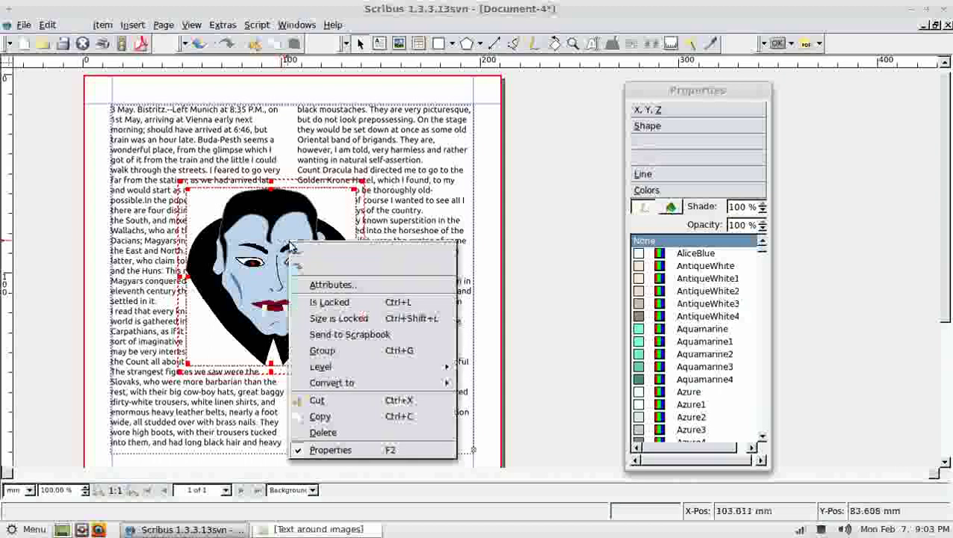
{"action": "left_click", "coordinate": [327, 352]}
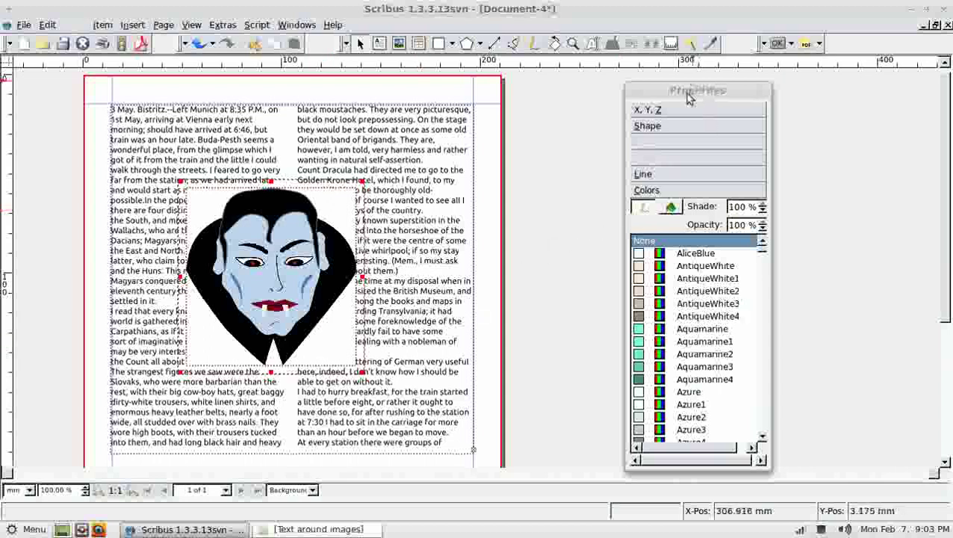
- Enable Text Flows Around Frame for the mask, shrink it from its lower-right corner, then select the text frame
{"action": "left_click", "coordinate": [676, 127]}
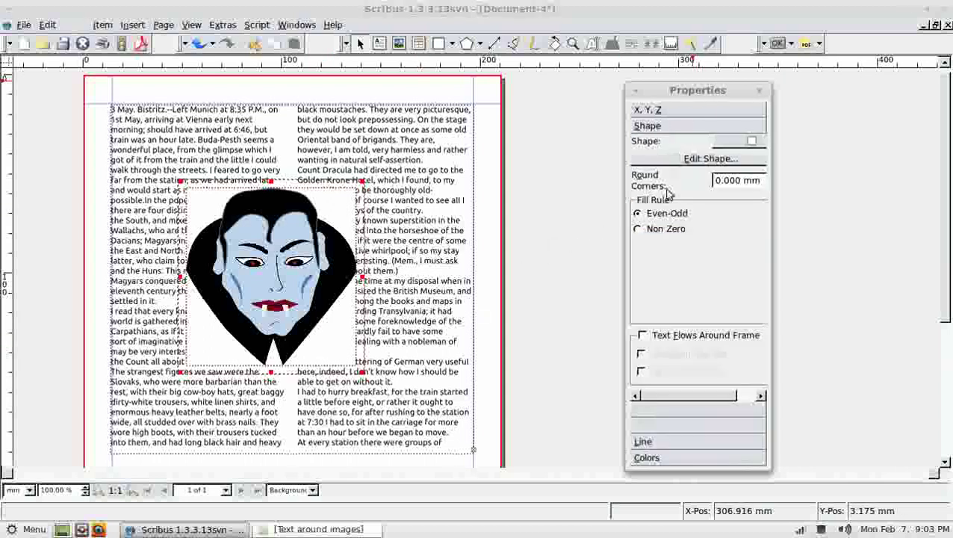
{"action": "left_click", "coordinate": [643, 337]}
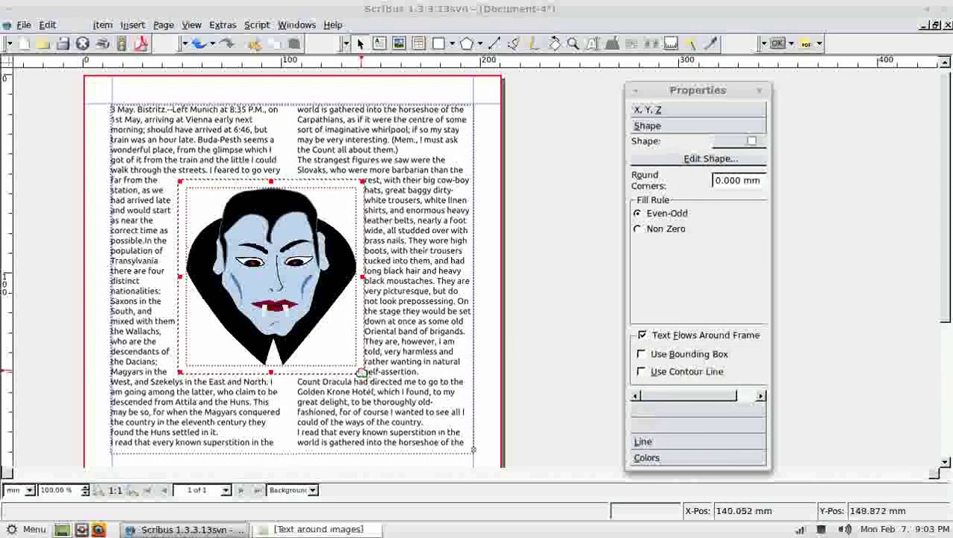
{"action": "left_click_drag", "start_coordinate": [363, 372], "coordinate": [351, 340]}
{"action": "right_click", "coordinate": [282, 257]}
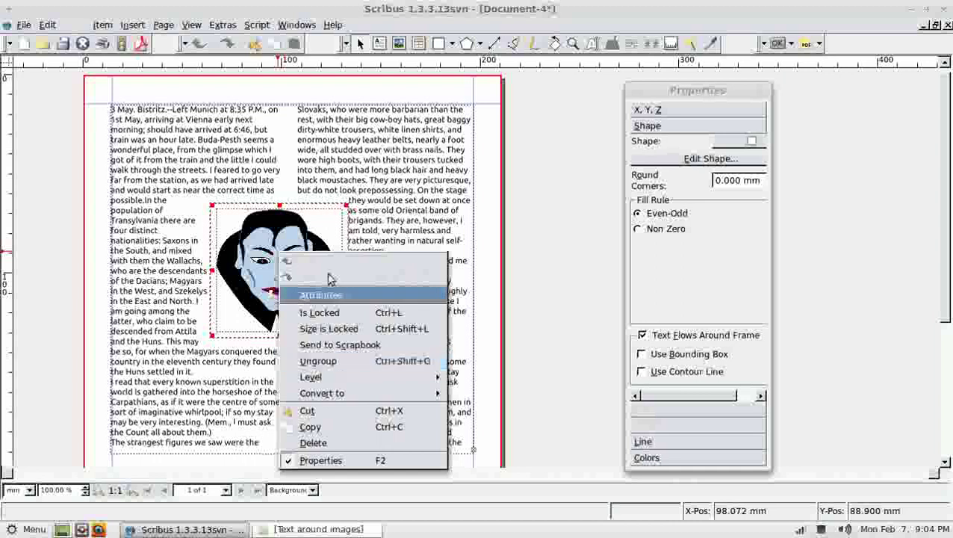
{"action": "left_click", "coordinate": [313, 322]}
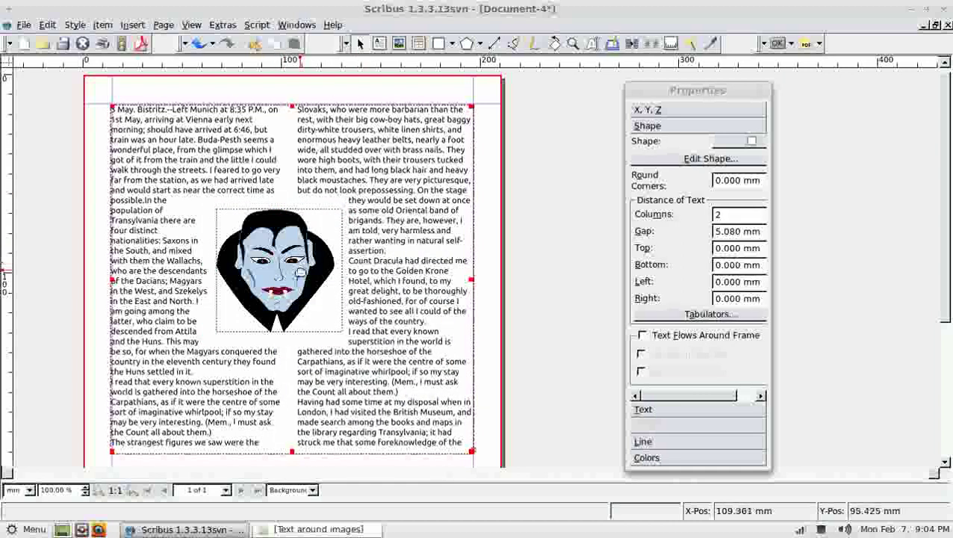